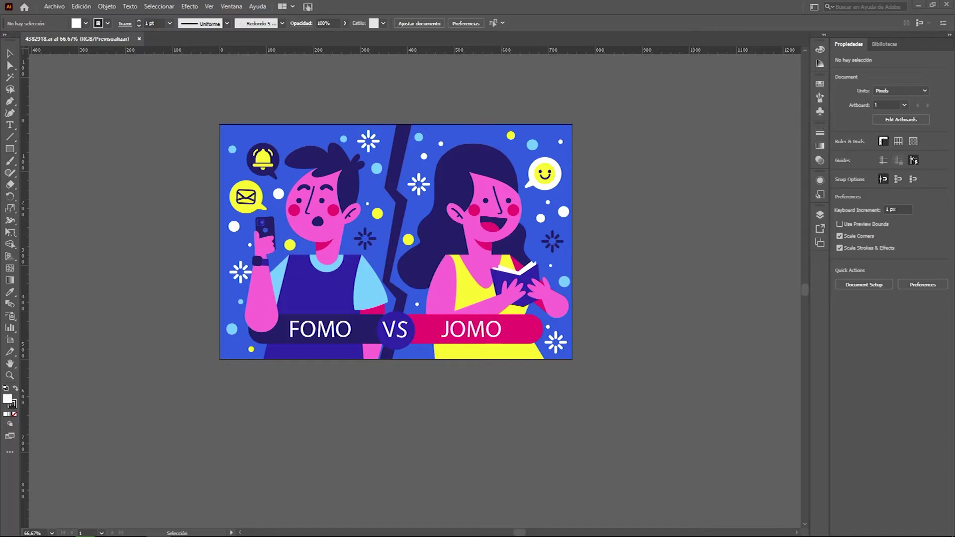
Zoom the FOMO vs JOMO illustration to 100% and pan the artboard to the window centre.
key("ctrl+1")
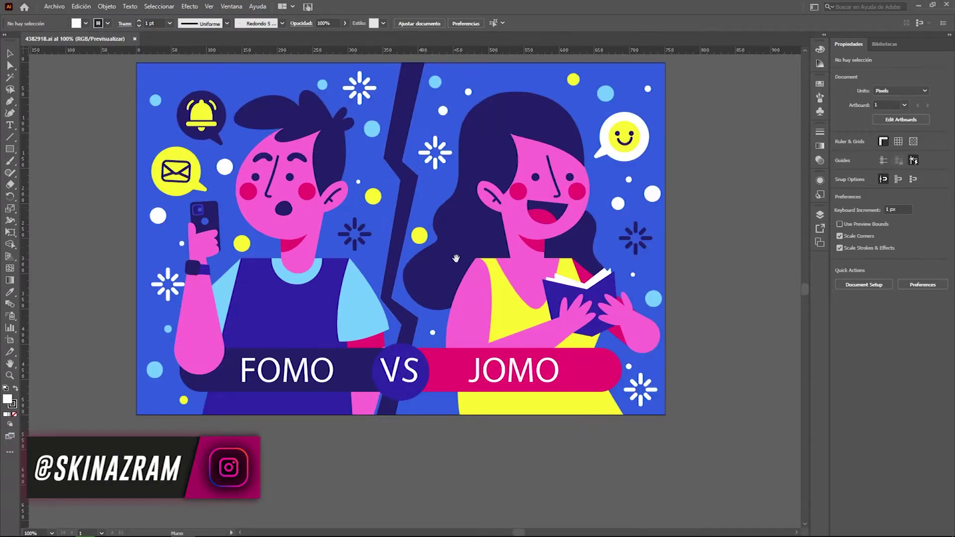
left_click_drag(440, 214, 460, 252)
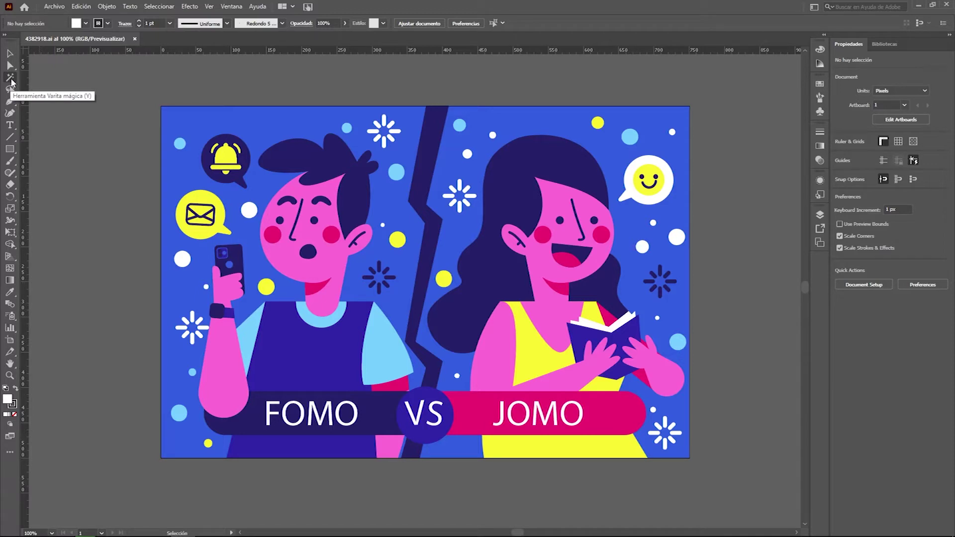
left_click(10, 79)
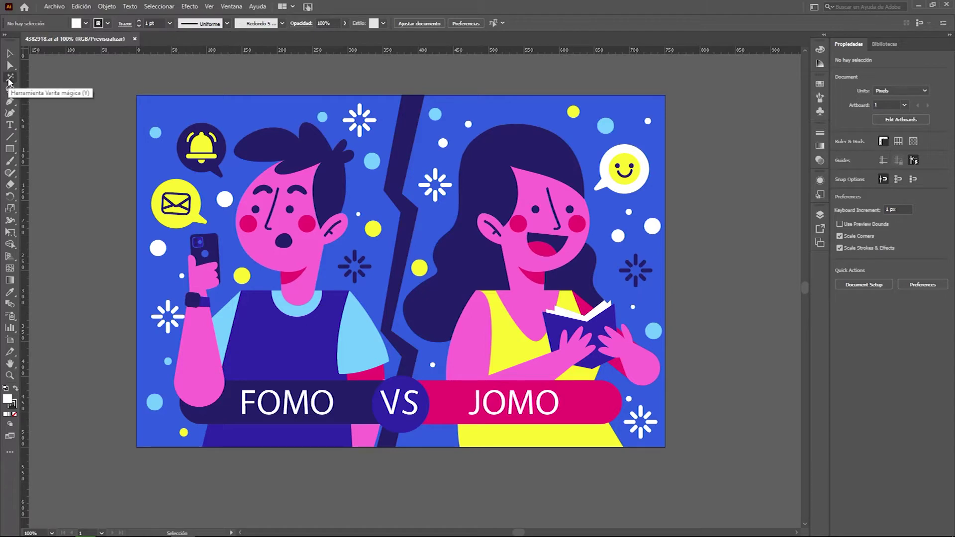
Switch to the Magic Wand tool in the left toolbar.
left_click(9, 78)
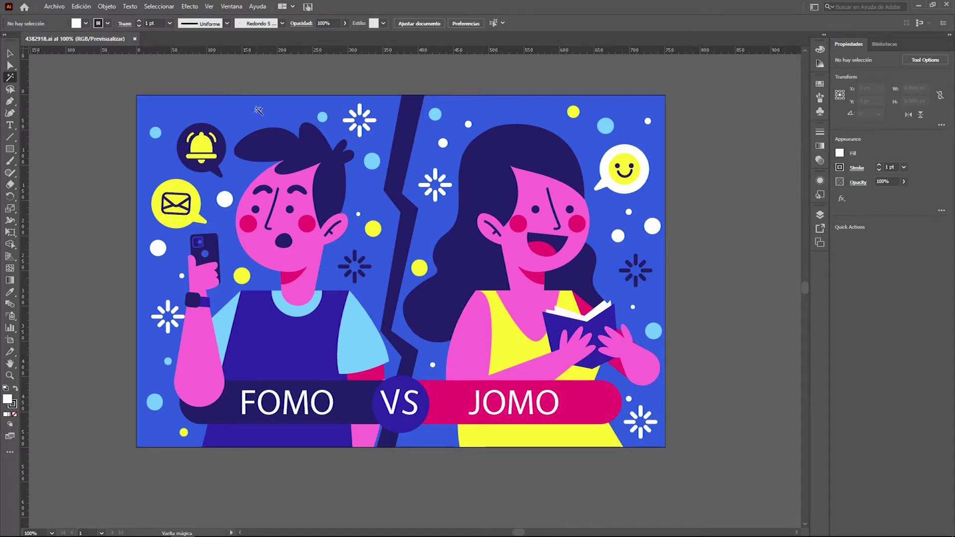
Ungroup the boy figure with the Selection tool's Desagrupar command, then deselect.
key("v")
left_click(269, 124)
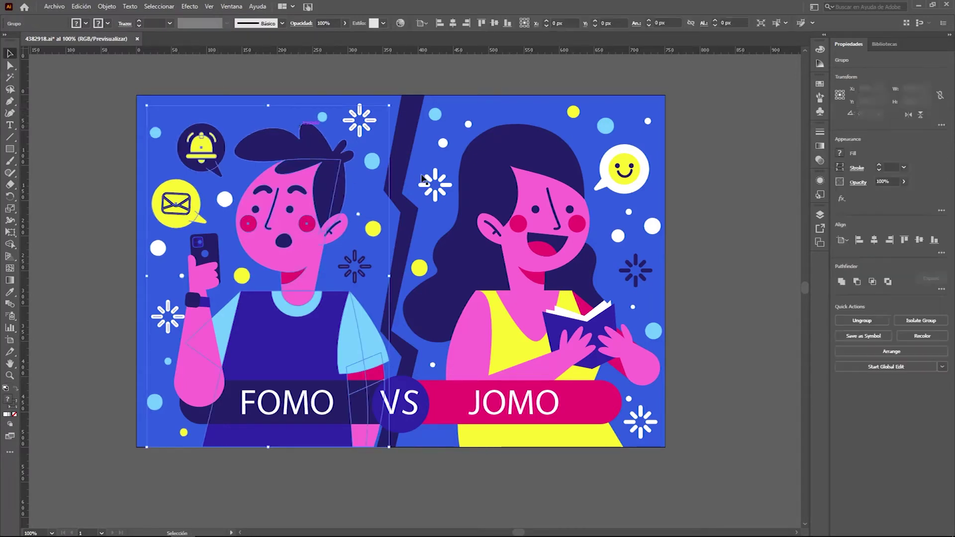
left_click(321, 199)
right_click(312, 145)
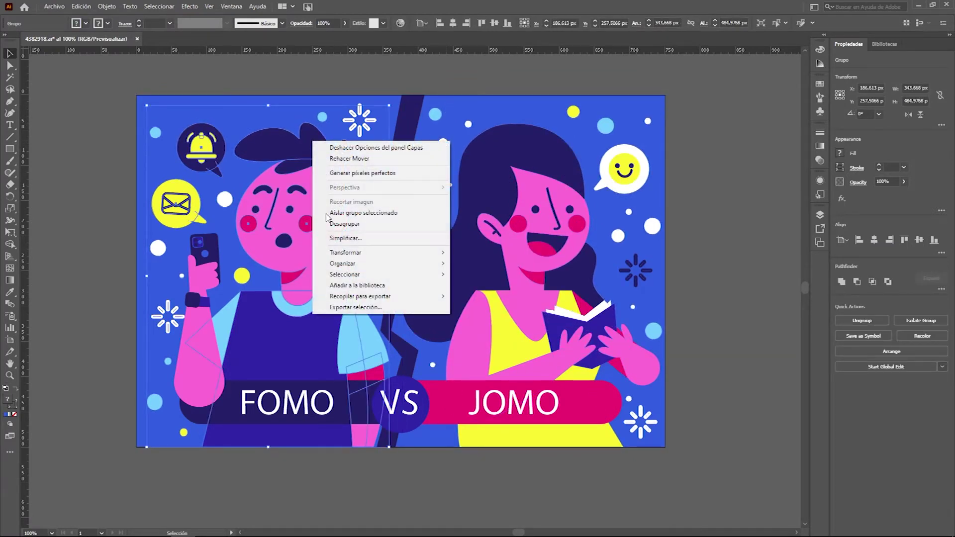
left_click(348, 224)
left_click(262, 88)
Ungroup the envelope speech bubble with Desagrupar and clear the selection.
left_click(185, 209)
right_click(187, 211)
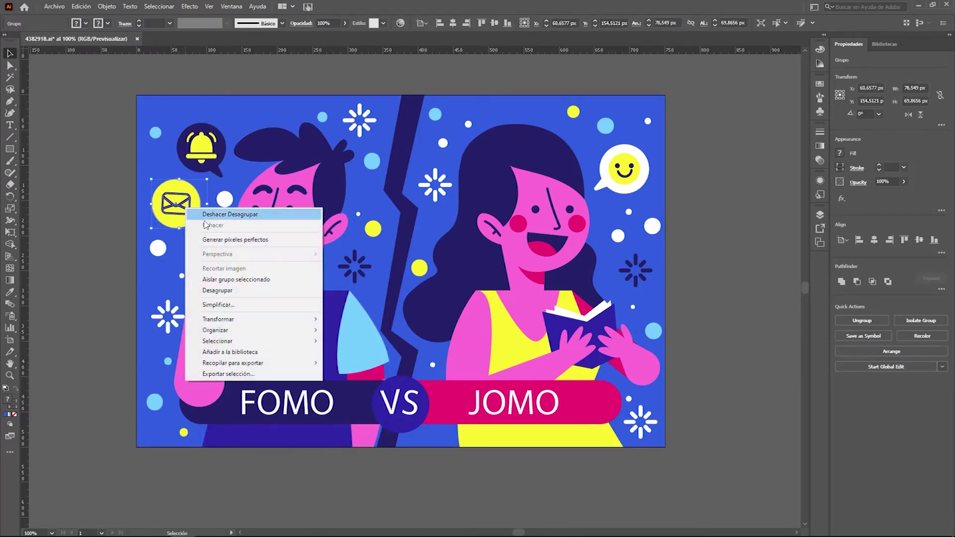
left_click(220, 290)
left_click(503, 251)
left_click(742, 194)
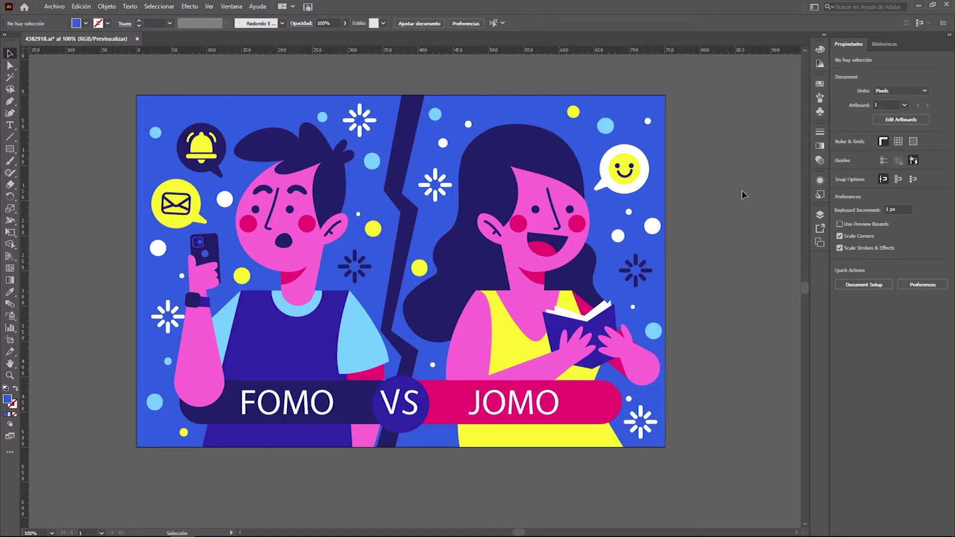
left_click(10, 79)
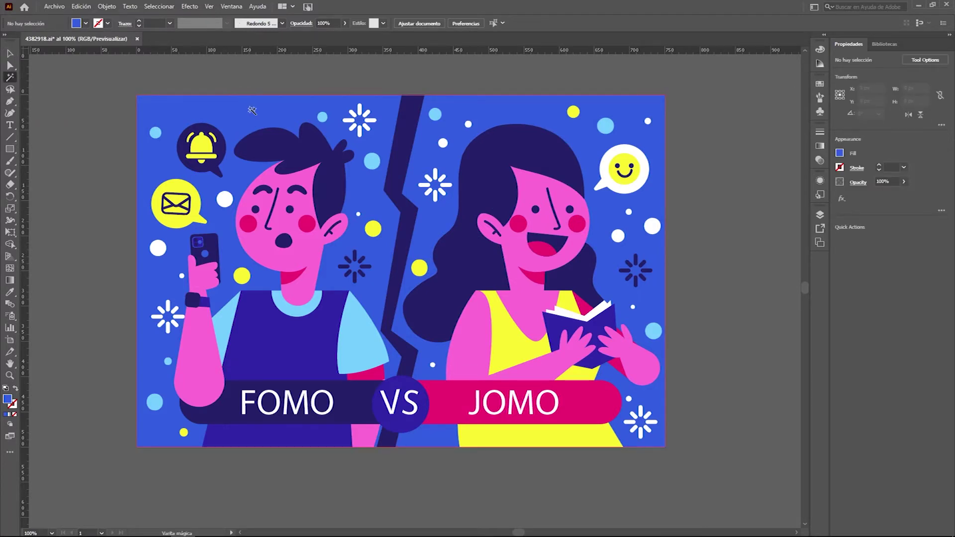
left_click(274, 106)
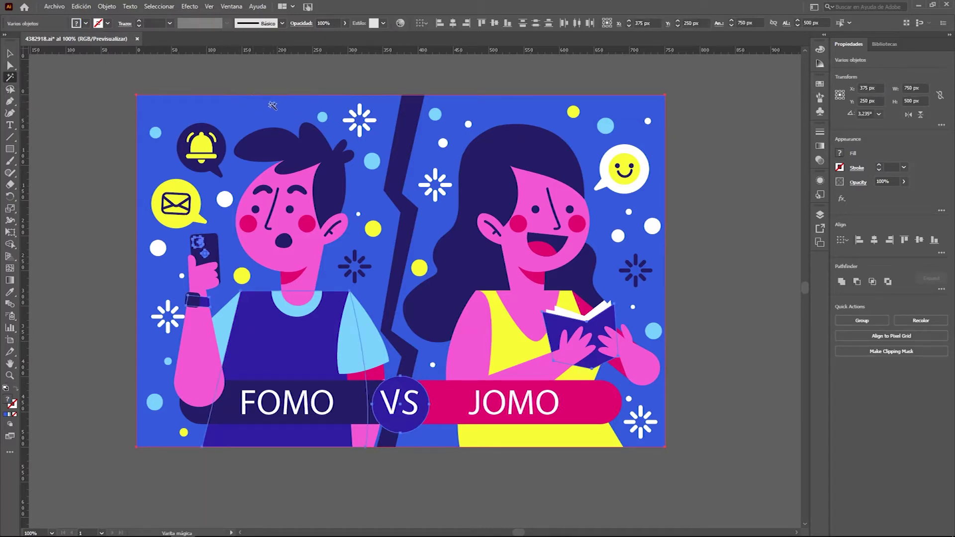
key("Delete")
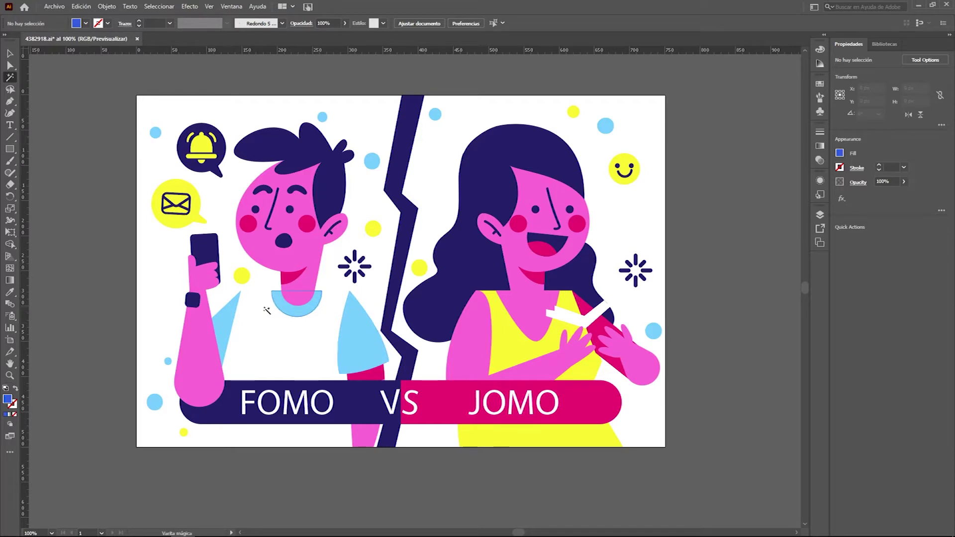
key("ctrl+z")
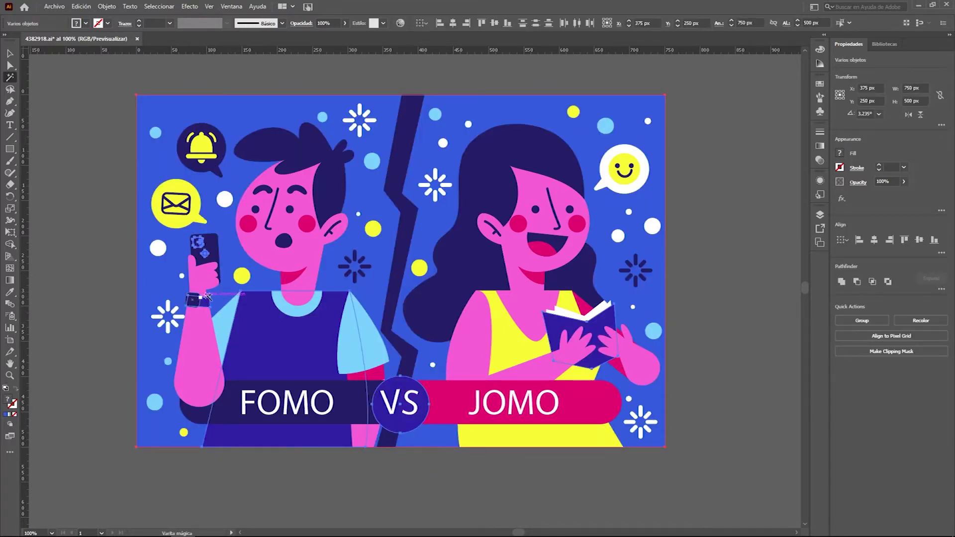
key("Delete")
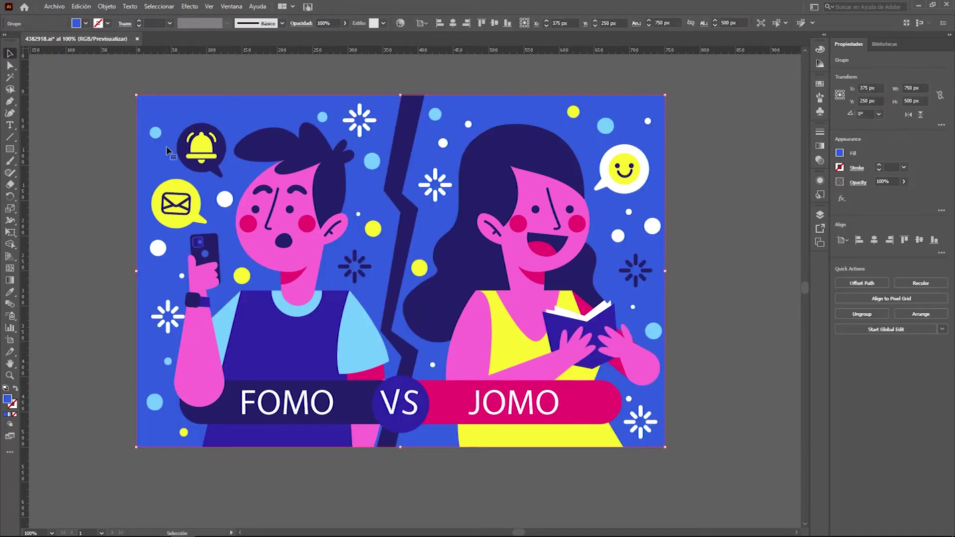
left_click(168, 69)
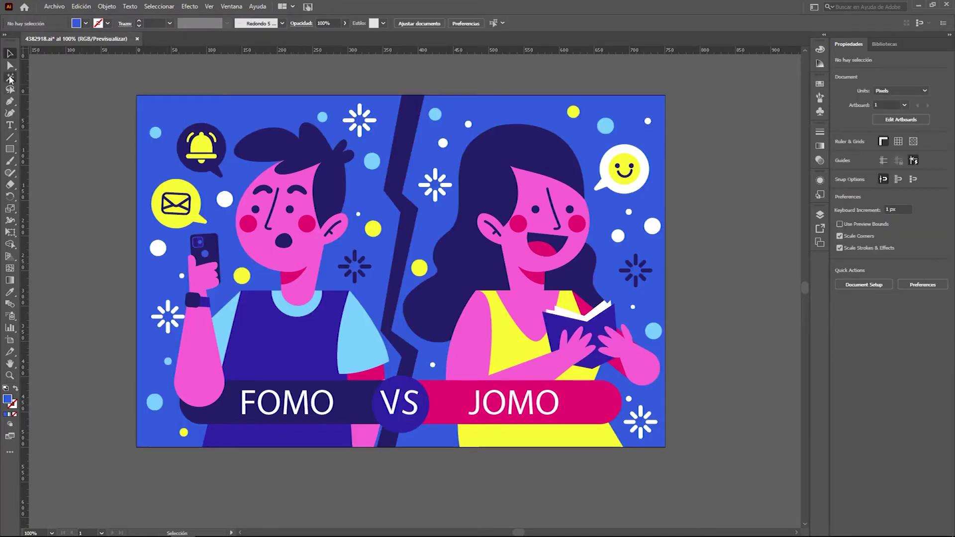
Adjust the Magic Wand Tolerancia setting in its options panel.
left_click(10, 80)
double_click(10, 78)
left_click_drag(99, 215, 185, 118)
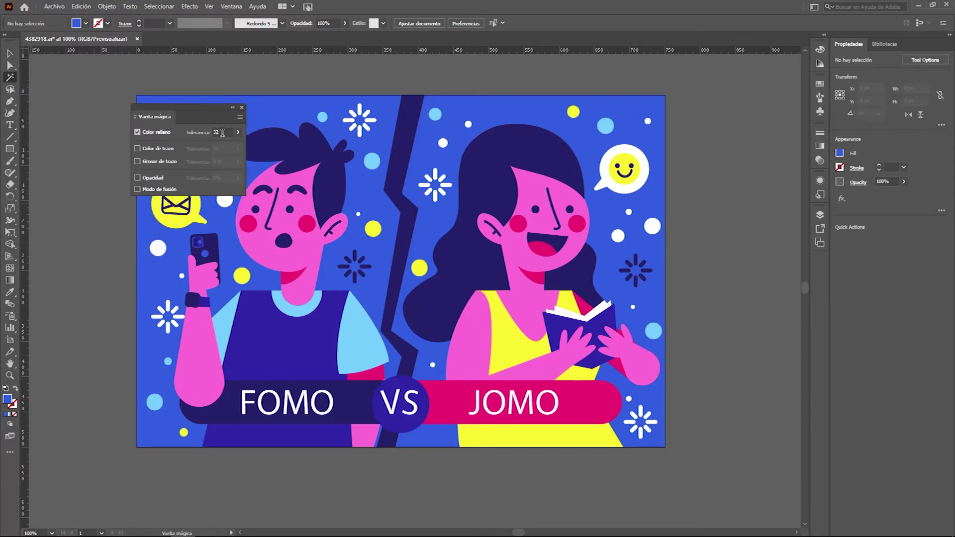
left_click(237, 133)
left_click(242, 107)
Magic Wand-select the blue background and matching blue pieces, then delete them.
left_click(235, 104)
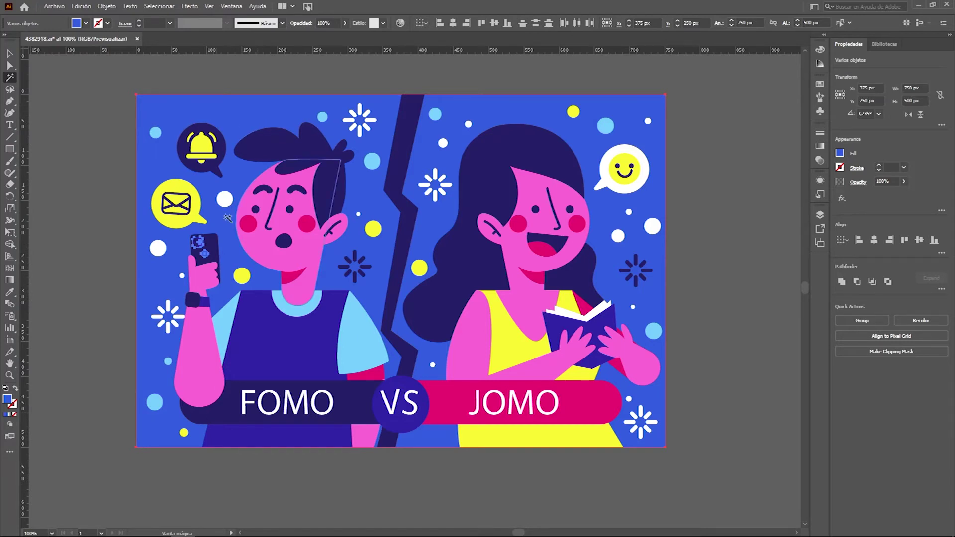
key("Delete")
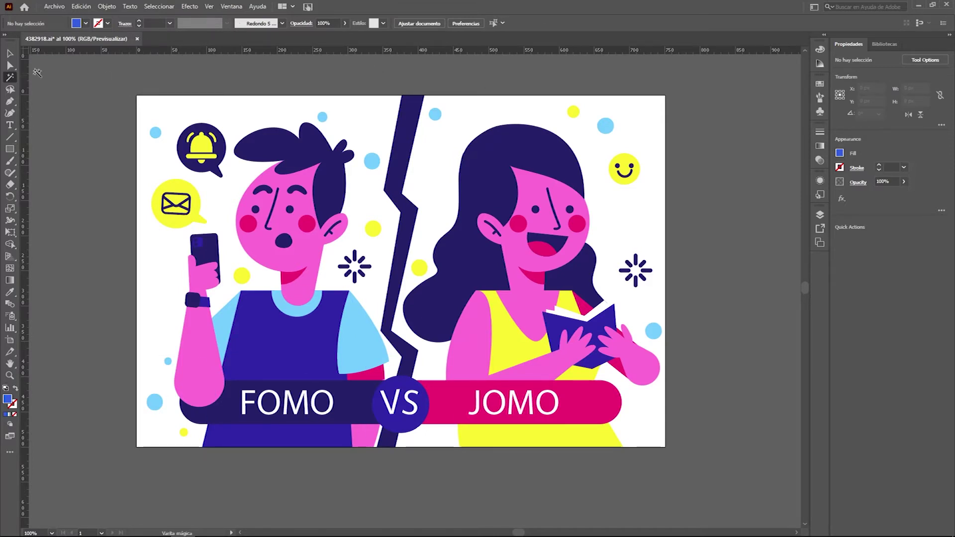
double_click(9, 77)
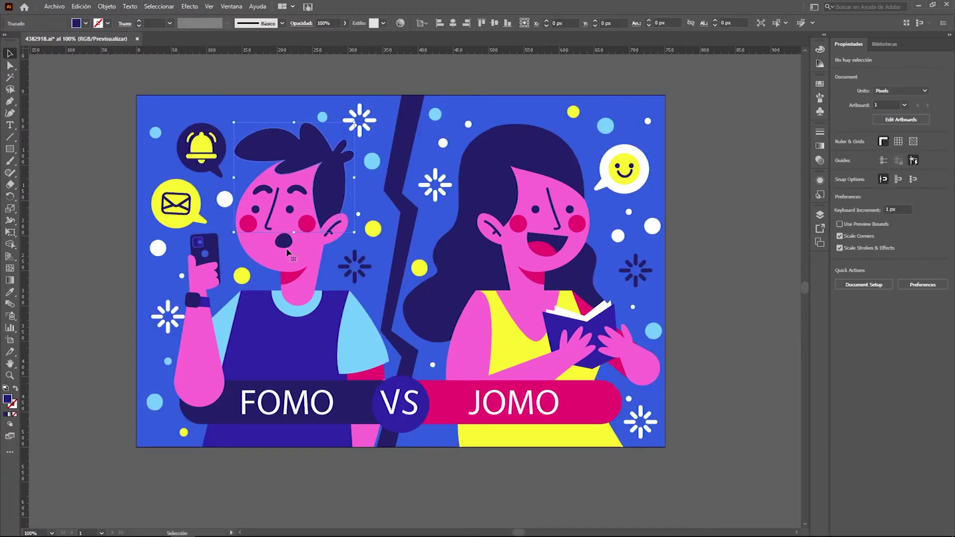
left_click(332, 229)
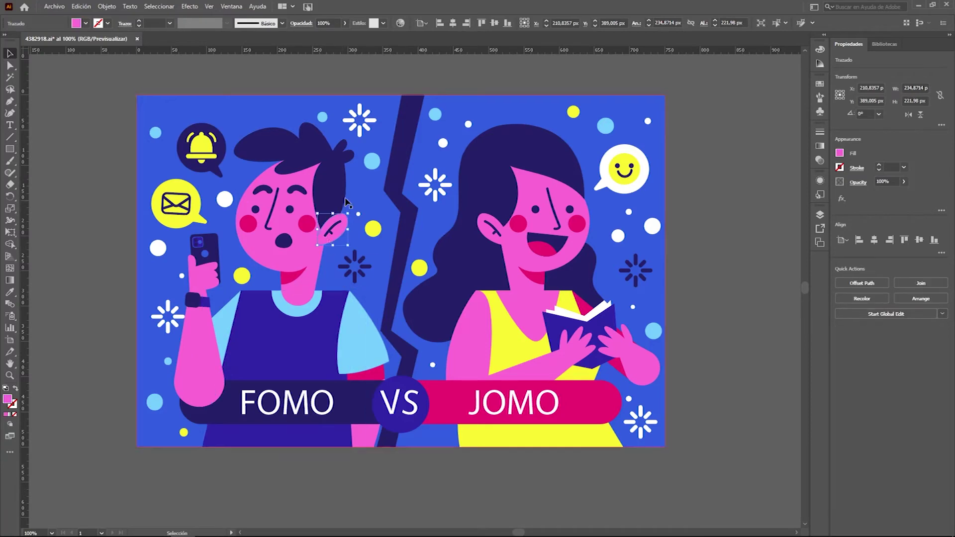
left_click(133, 63)
left_click(10, 77)
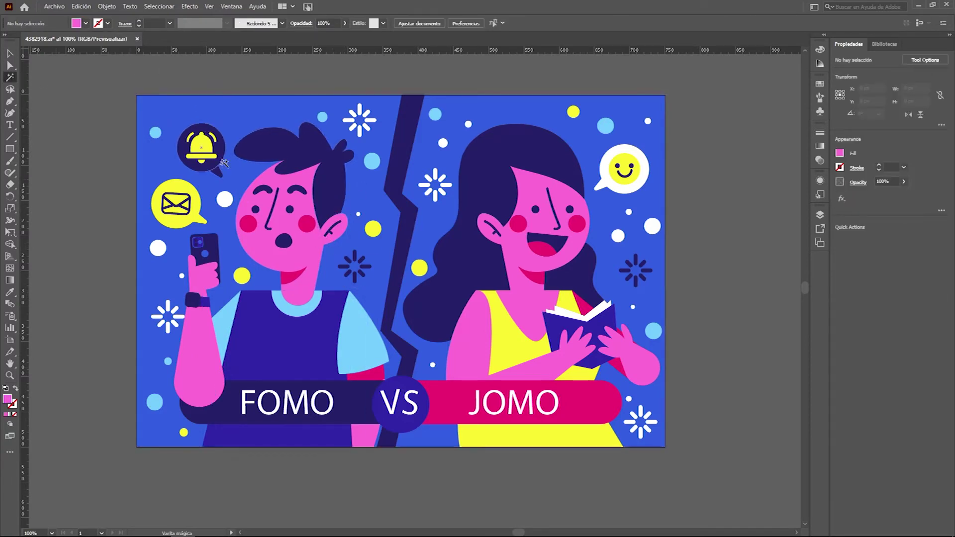
left_click(312, 257)
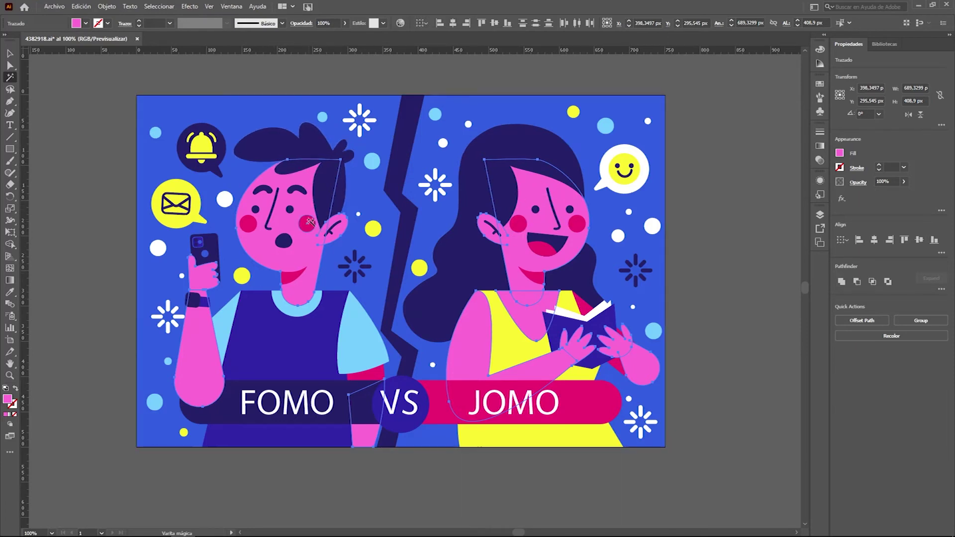
key("Delete")
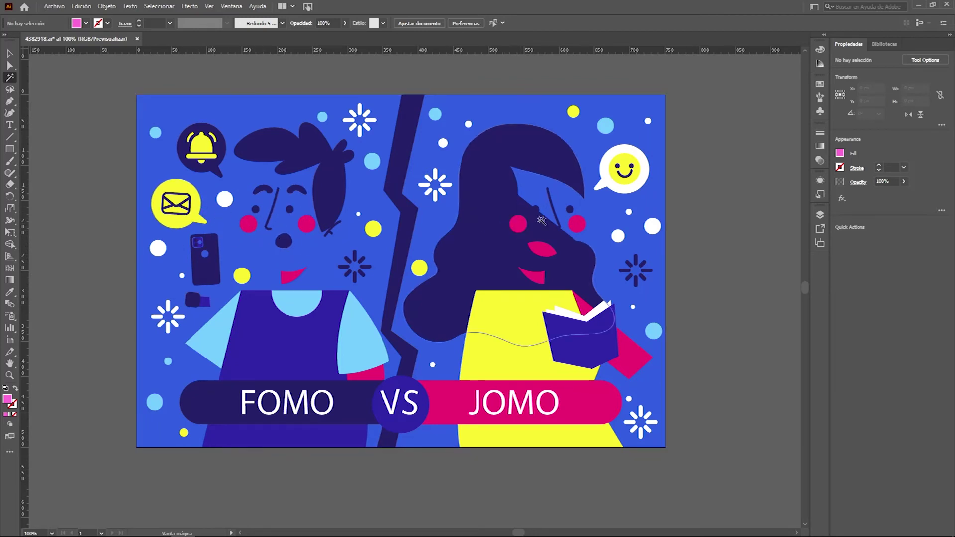
key("ctrl+z")
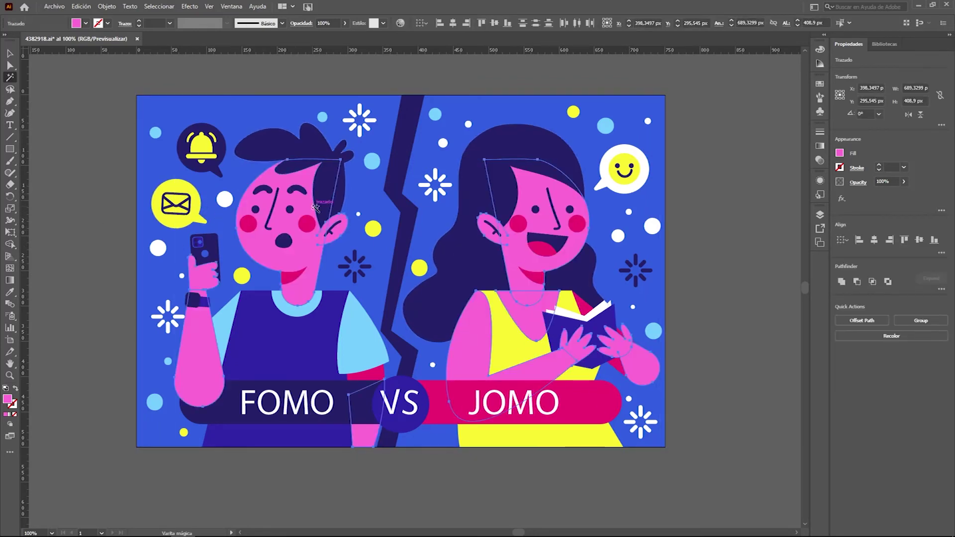
left_click(10, 77)
key("v")
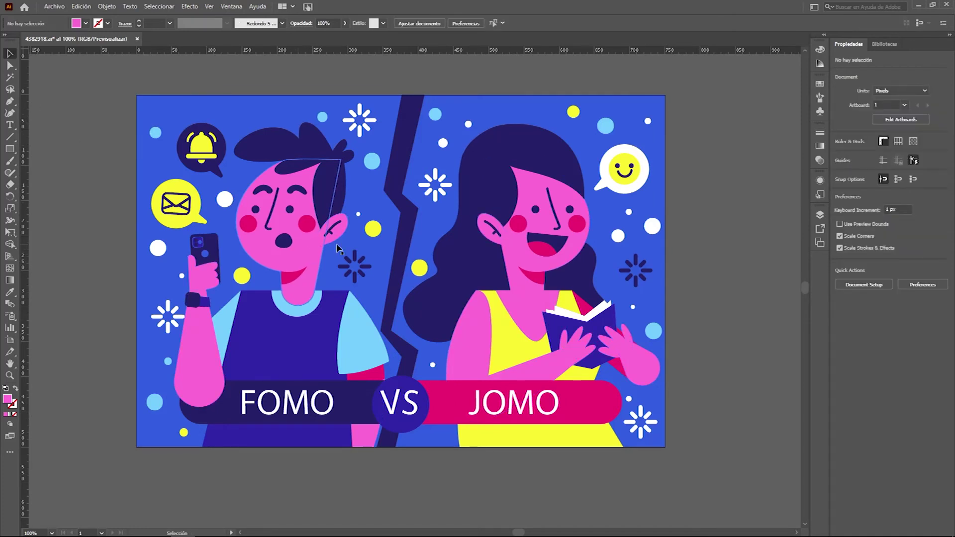
left_click(547, 225)
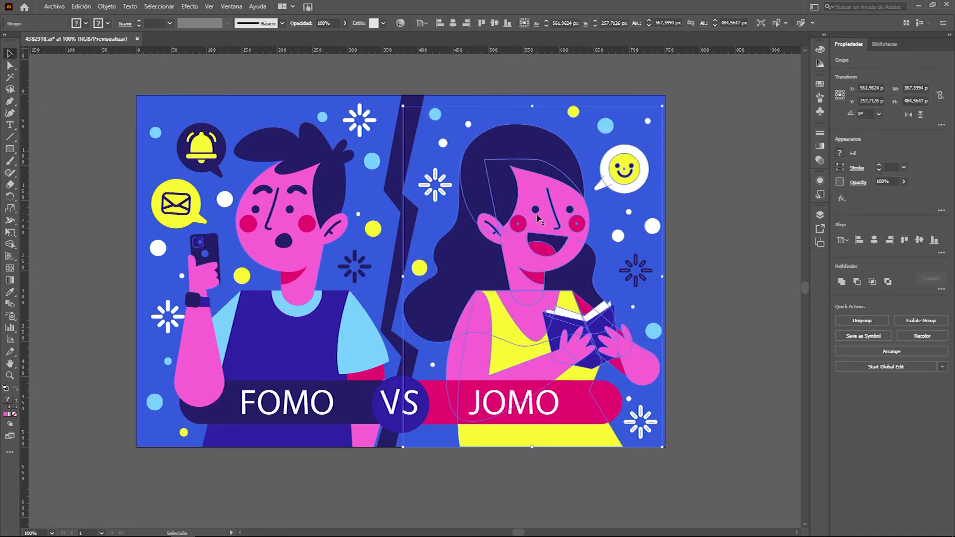
Isolate the girl's group, Magic Wand-select and delete her pink skin, then restore it.
double_click(531, 187)
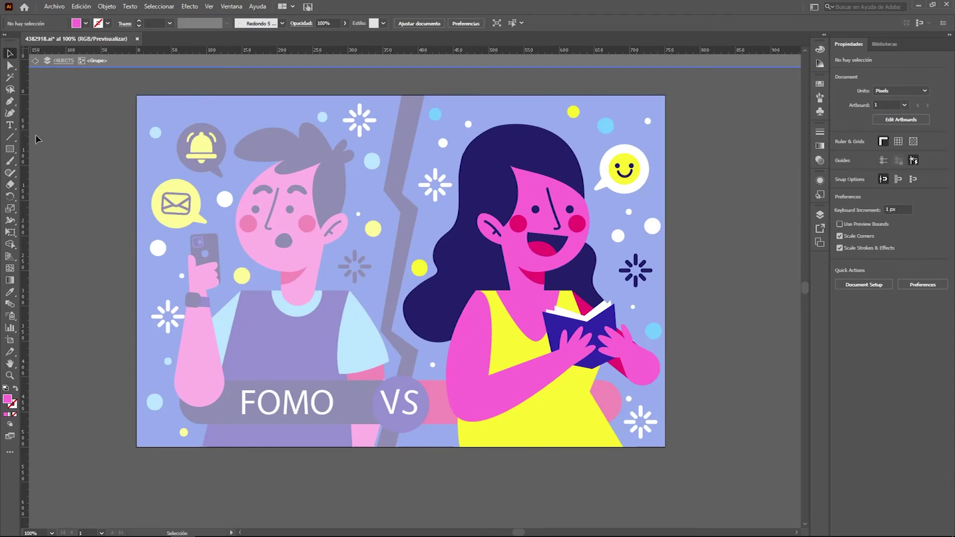
left_click(9, 77)
left_click(534, 184)
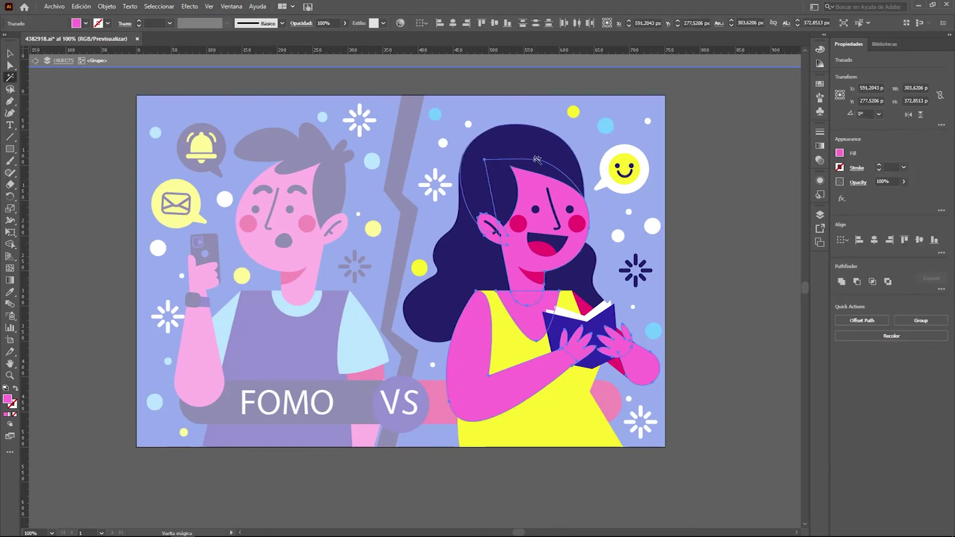
key("Delete")
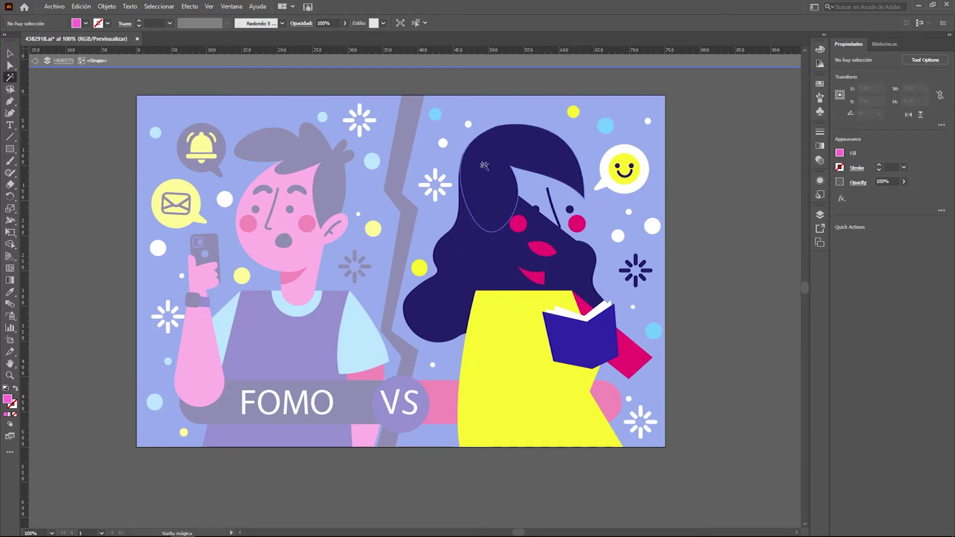
key("Escape")
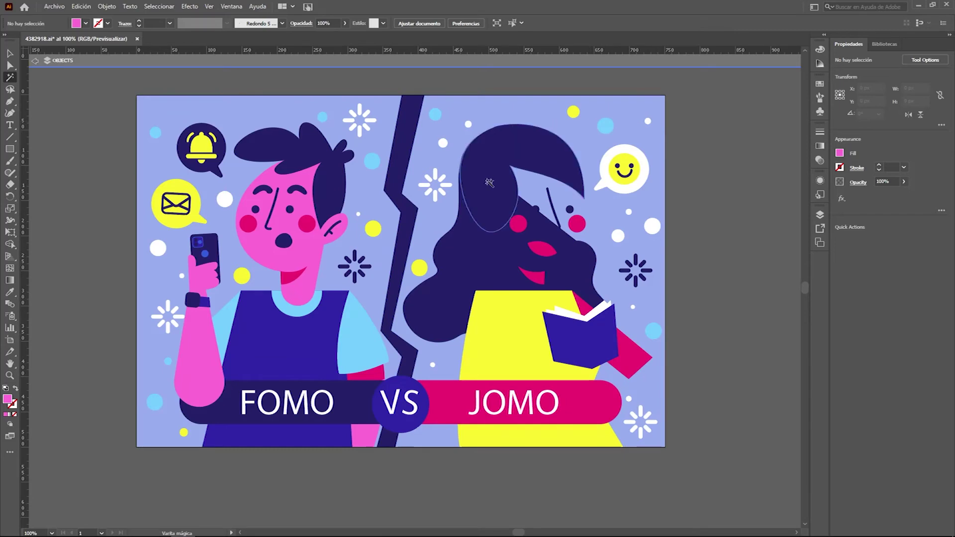
key("ctrl")
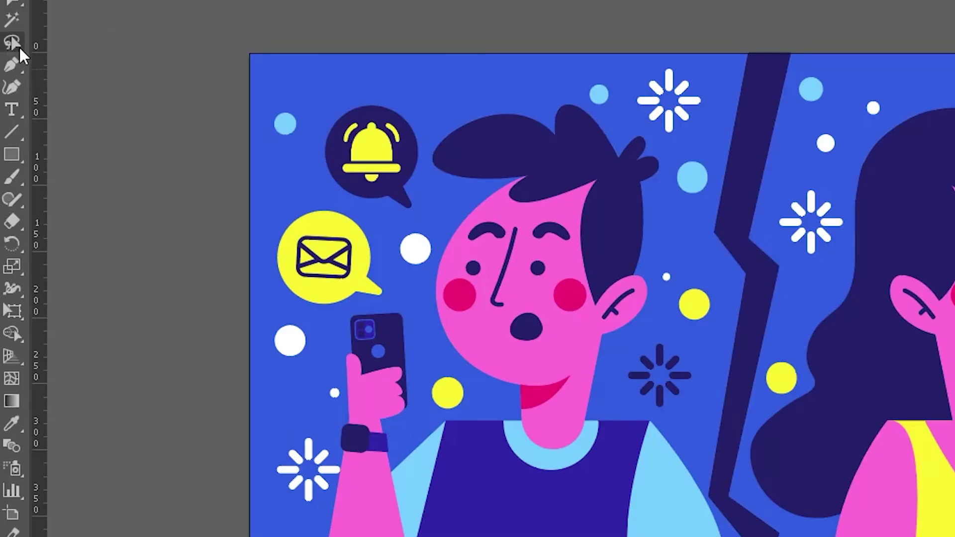
double_click(12, 19)
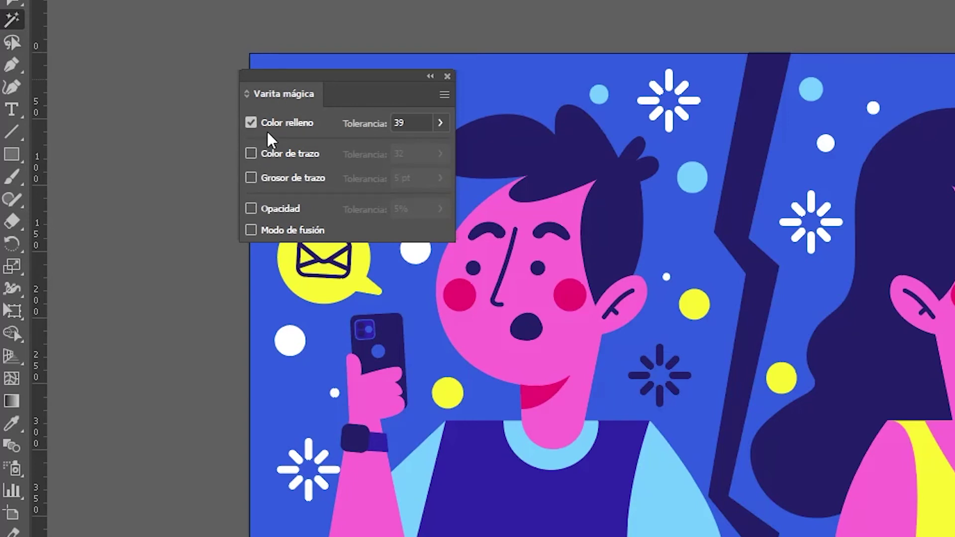
Check Color de trazo, Grosor de trazo, Opacidad and Modo de fusión in the Magic Wand options.
left_click(570, 212)
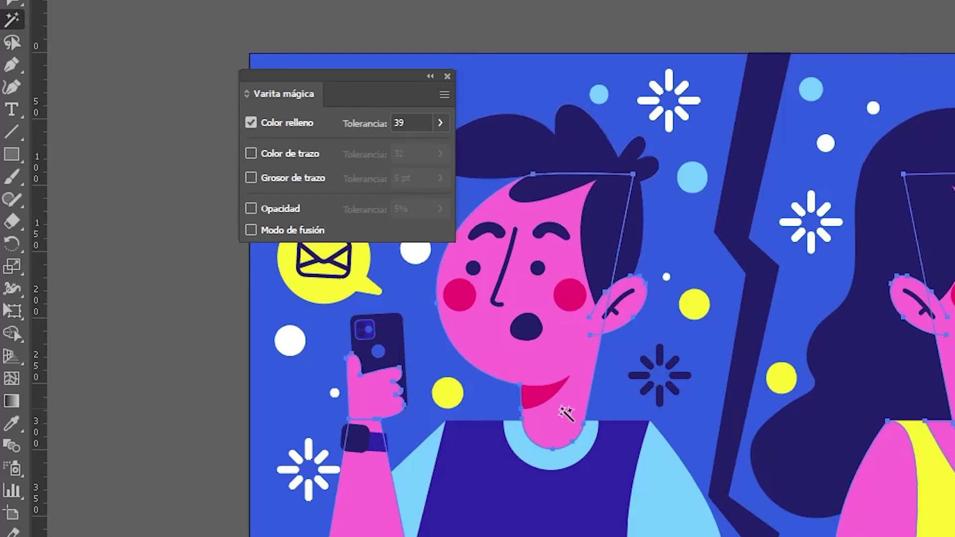
left_click(250, 153)
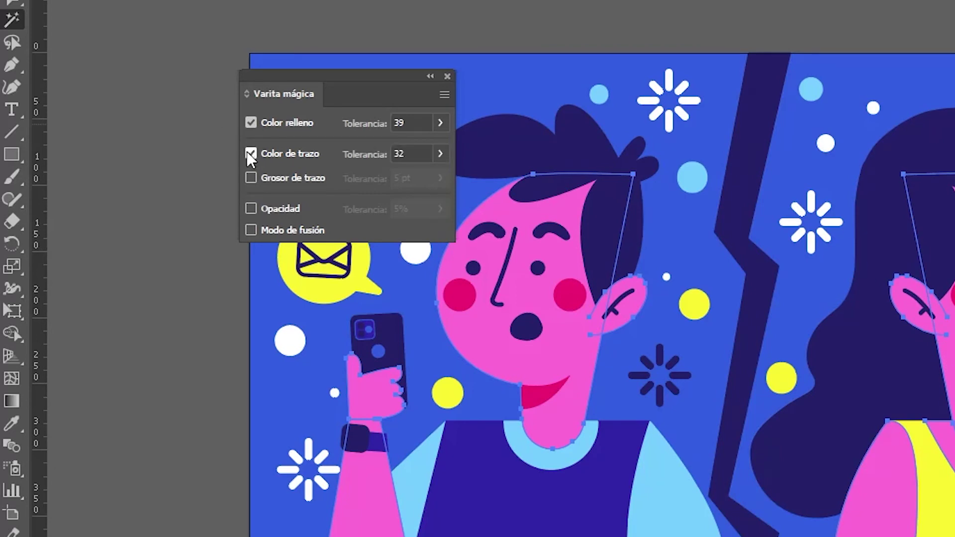
left_click(252, 178)
left_click(251, 209)
left_click(251, 231)
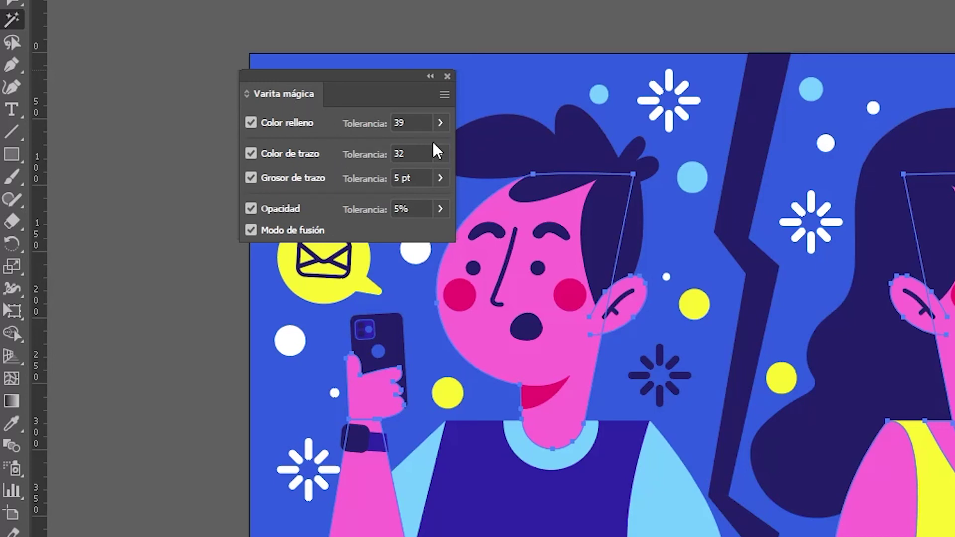
left_click(250, 178)
left_click(251, 178)
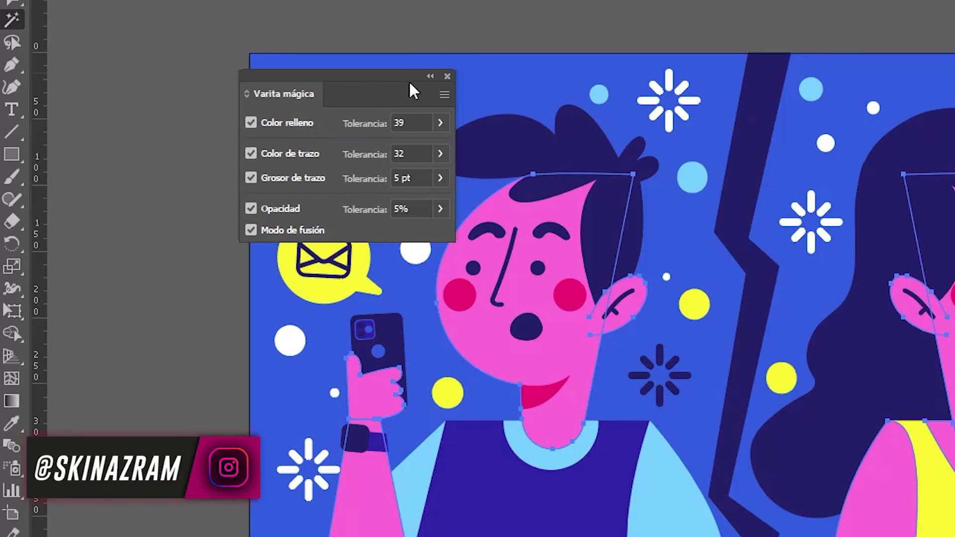
left_click(447, 75)
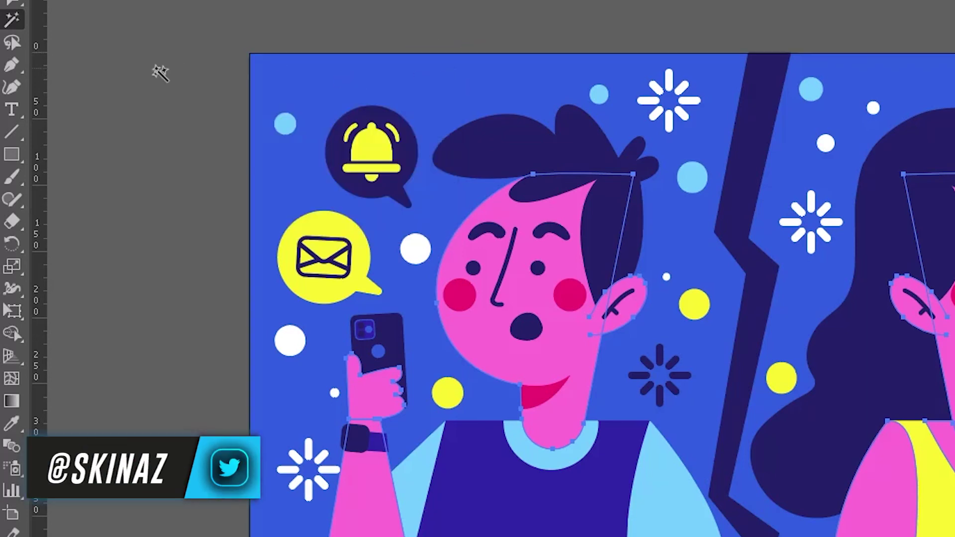
double_click(16, 20)
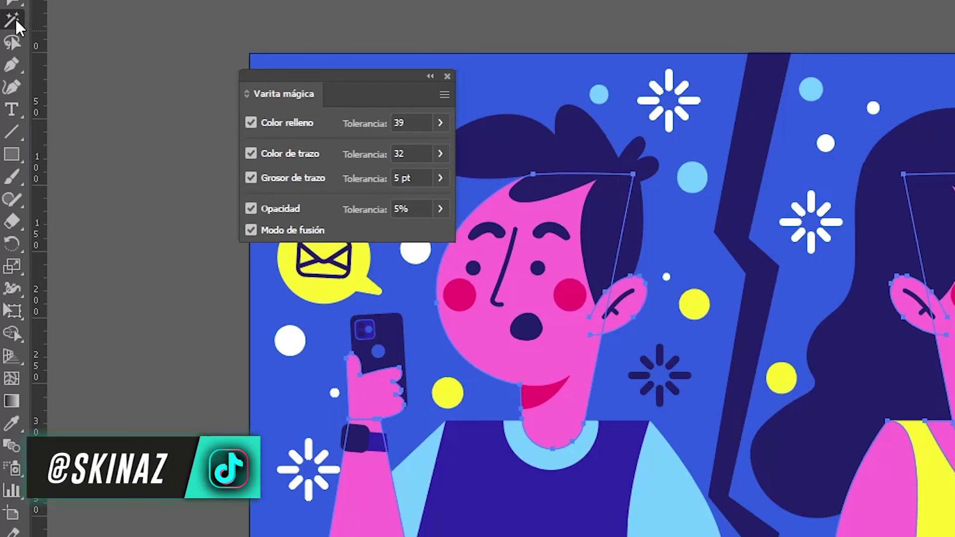